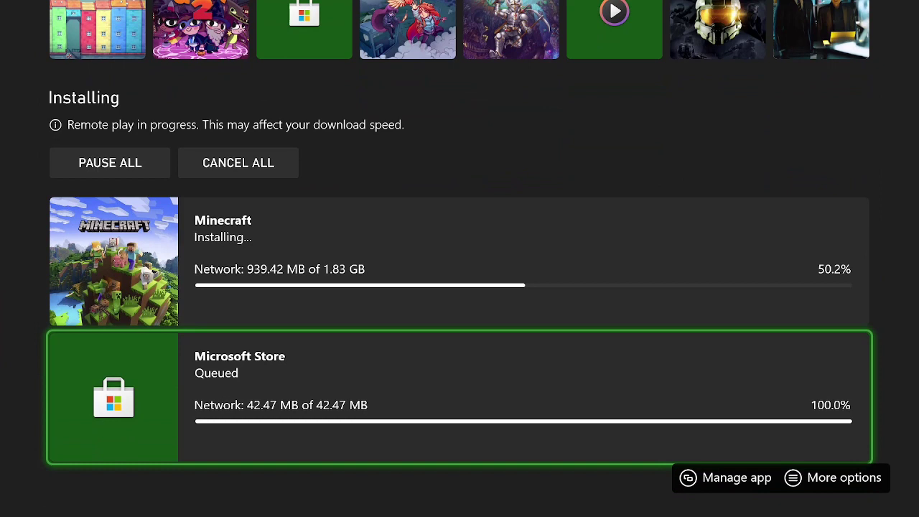
Step: Install the queued Microsoft Store update immediately, ahead of Minecraft
key("Up")
key("Down")
key("Menu")
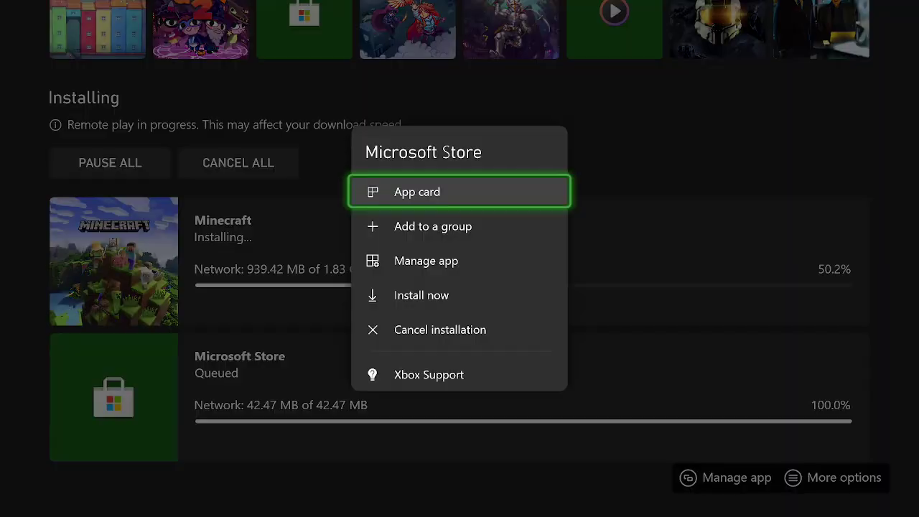
key("Down")
key("Down")
key("Down")
key("Return")
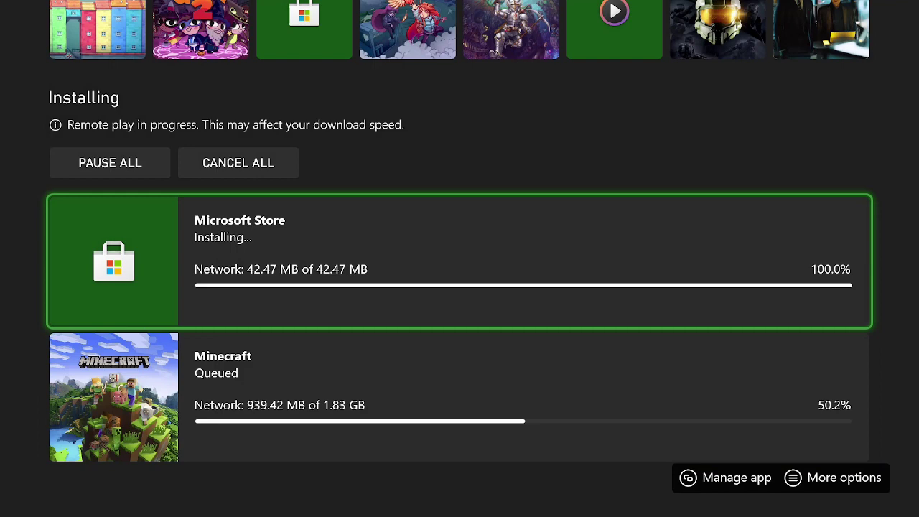
Step: Cancel the queued Minecraft installation
key("Down")
key("Menu")
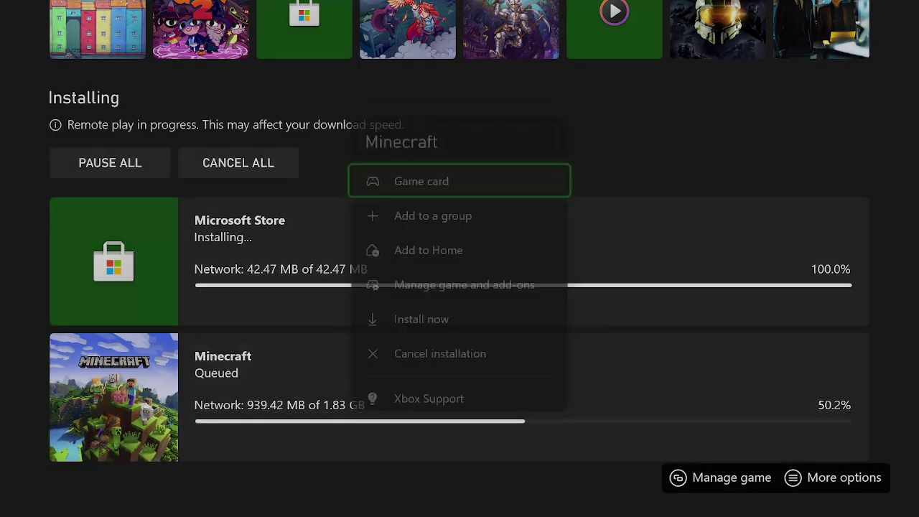
key("Down")
key("Down")
key("Down")
key("Down")
key("Return")
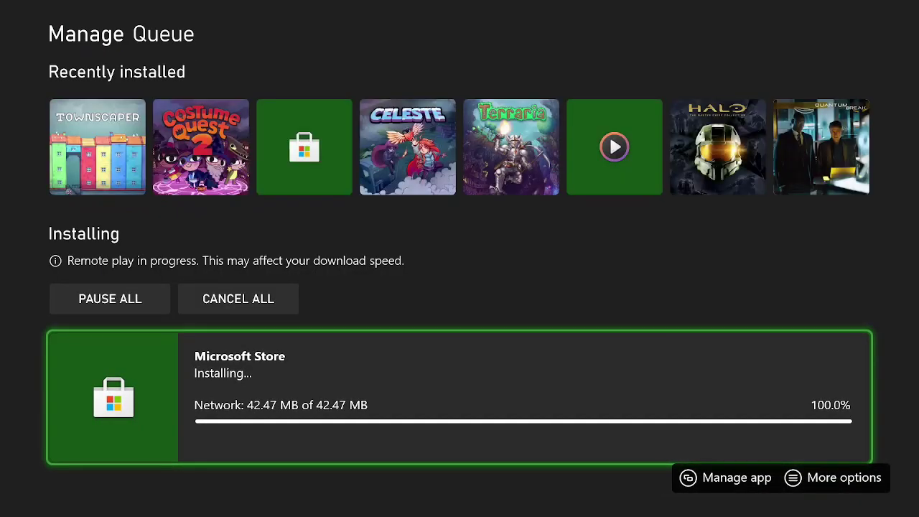
Step: Leave the installation queue, return to the home screen and reopen My games & apps
key("Escape")
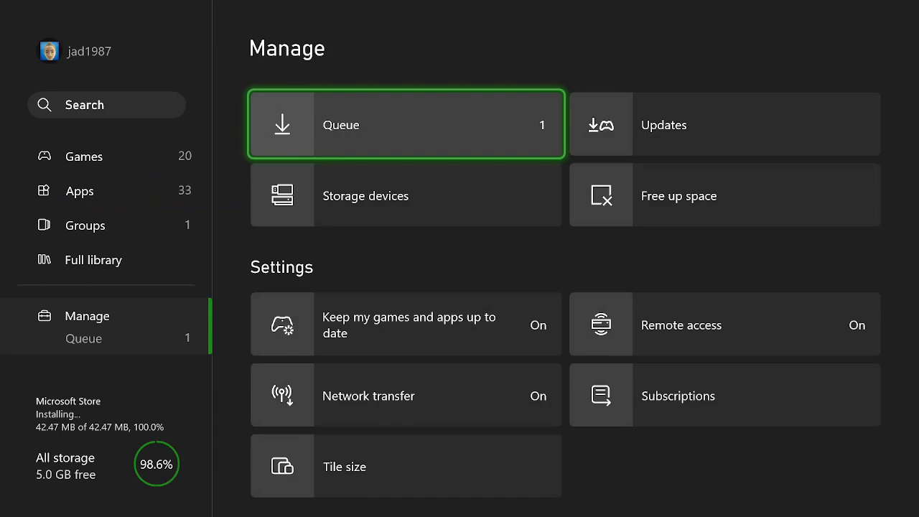
key("Escape")
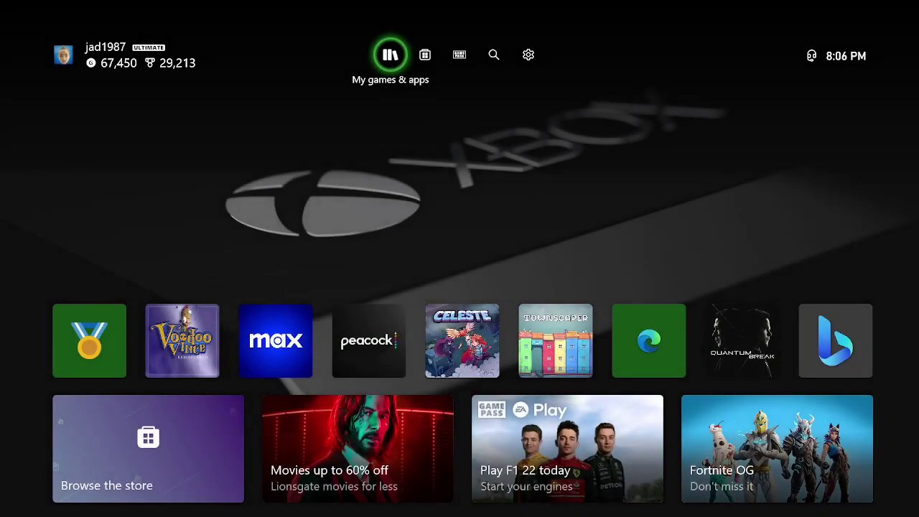
key("Return")
Step: Open the guide's Game activity section and look at the achievement options for Voodoo Vince: Remastered
key("super")
key("Right")
key("Right")
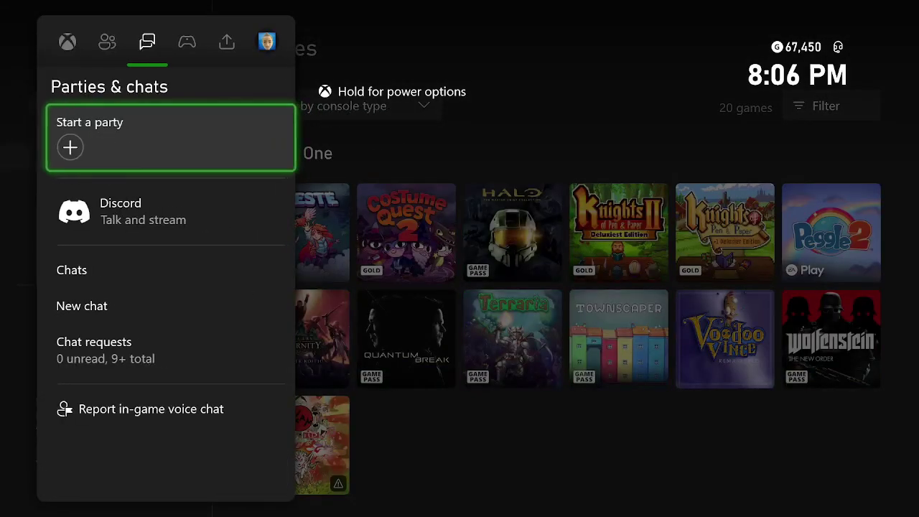
key("Right")
key("Right")
key("Left")
key("Down")
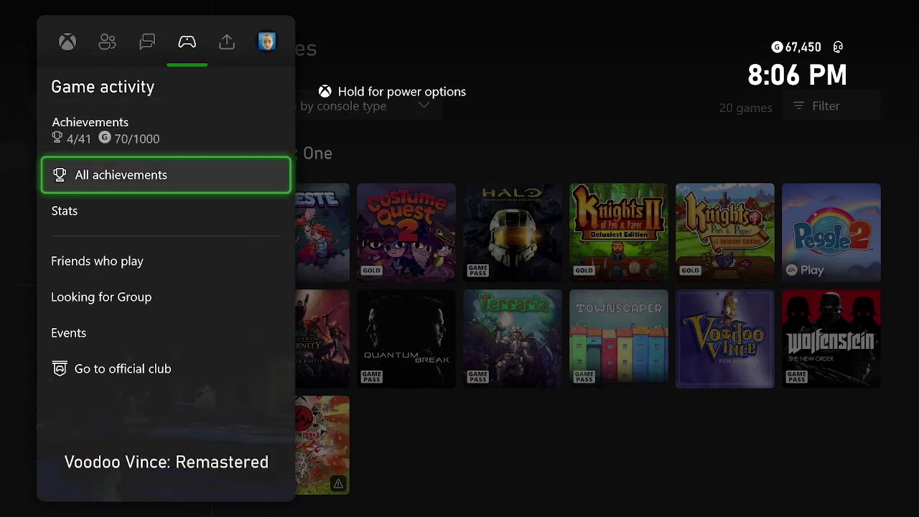
key("Up")
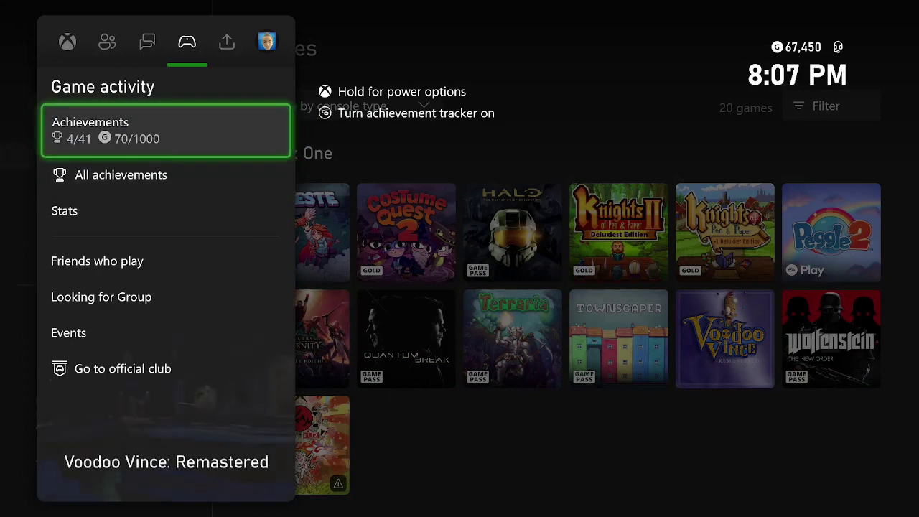
key("Left")
key("Right")
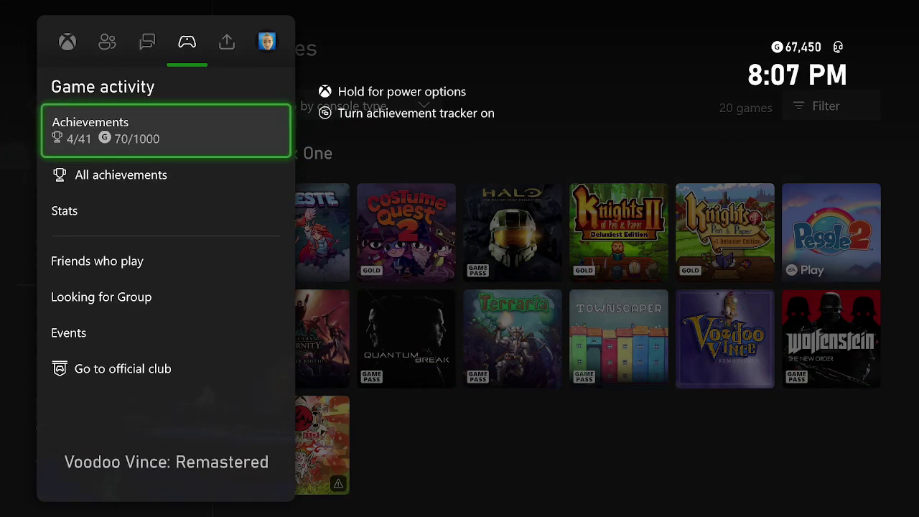
key("Right")
key("Left")
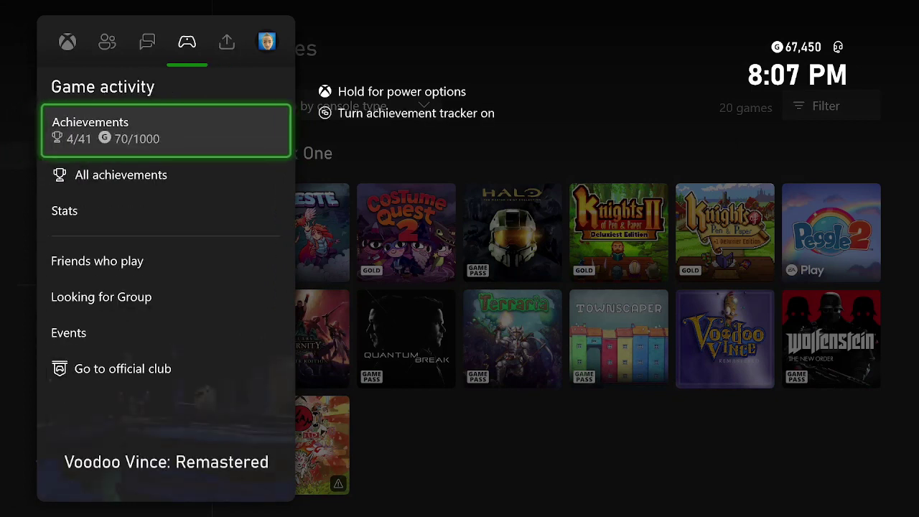
key("Left")
key("Left")
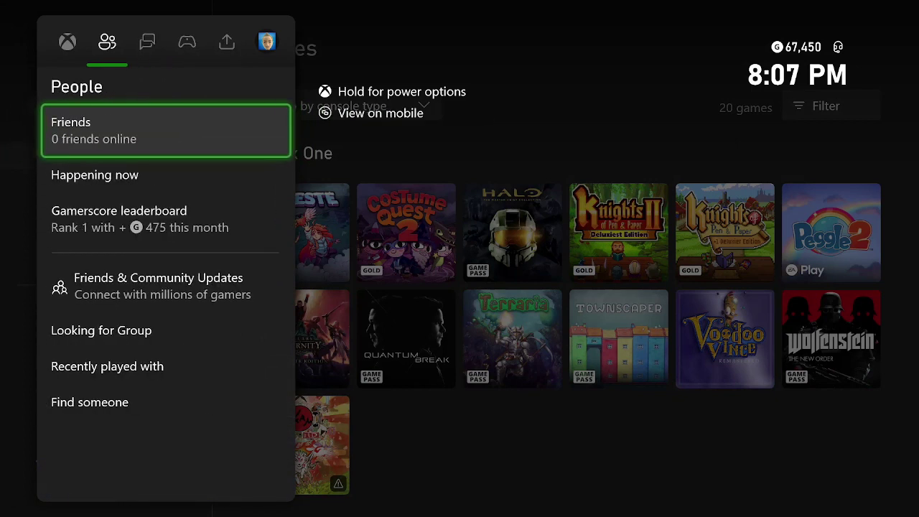
key("Right")
key("Right")
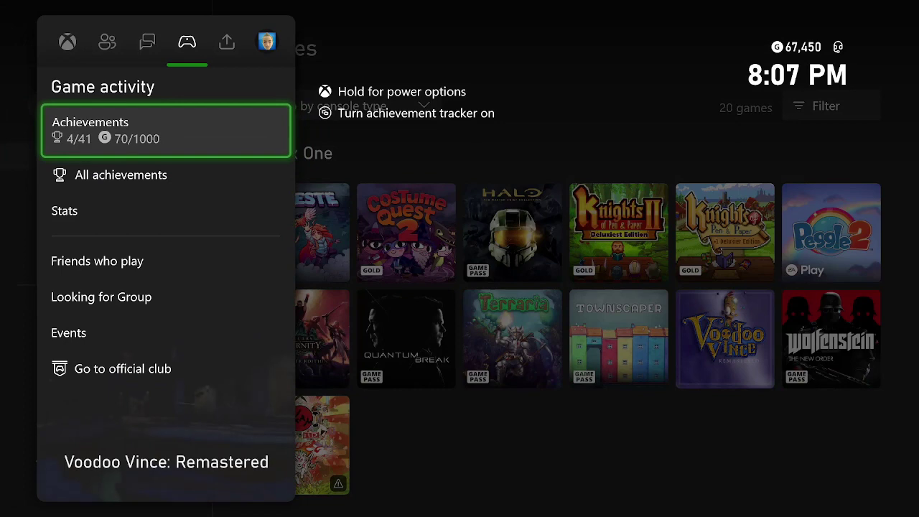
Step: Open the all-achievements page from Game activity and switch to the profile's Rewards section
key("Down")
key("Return")
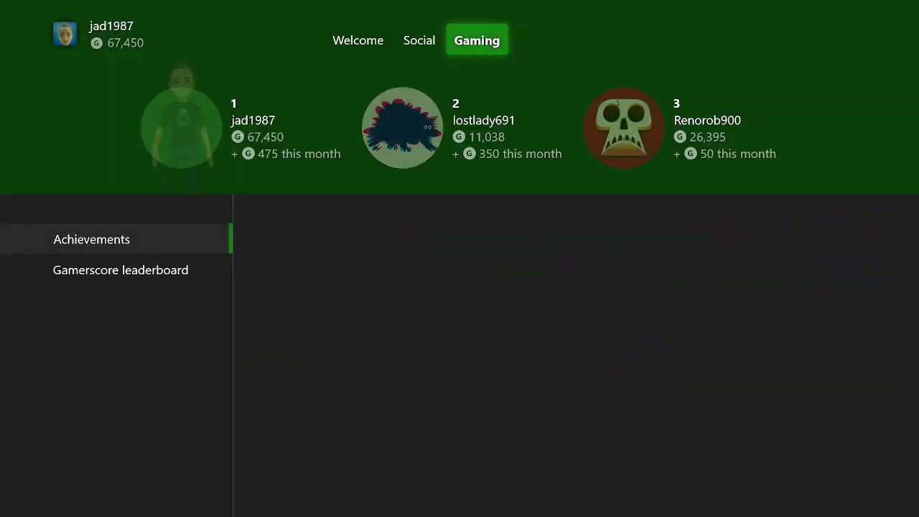
key("Right")
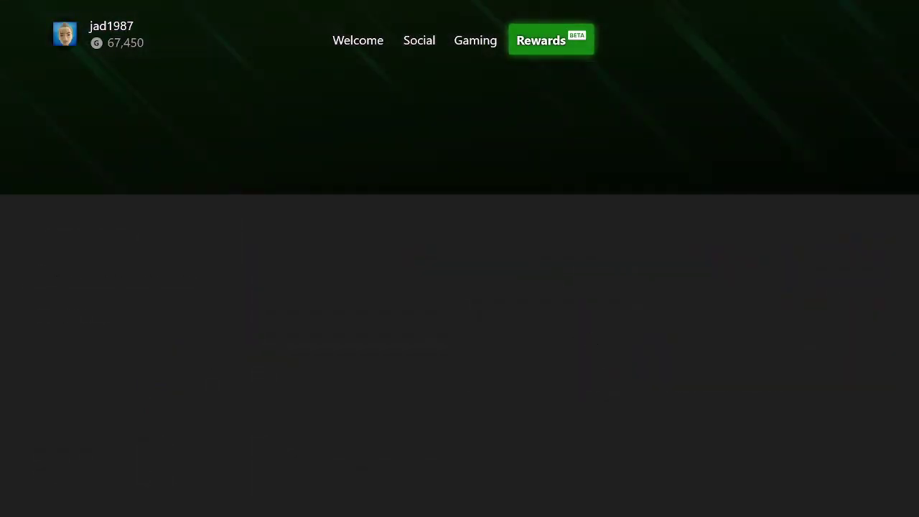
key("Left")
key("Right")
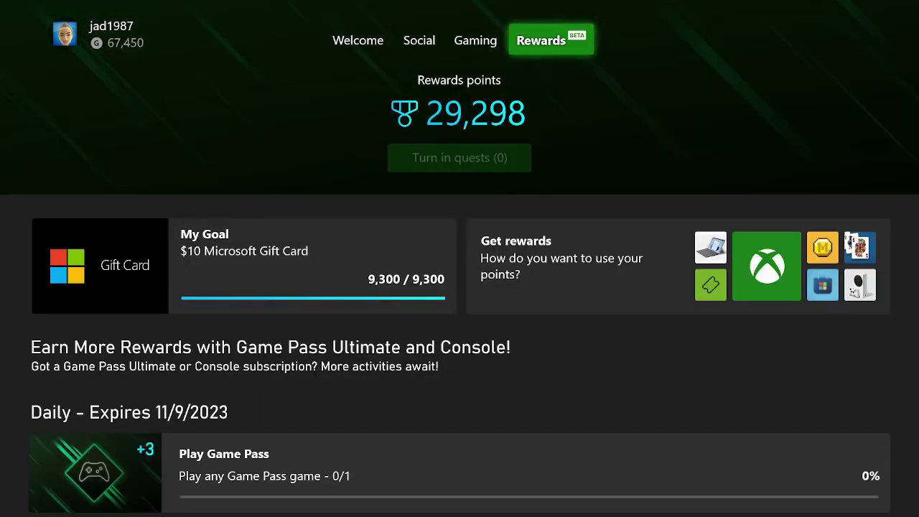
key("Left")
key("Right")
Step: Look through the daily and weekly Rewards quests, open the weekly Minecraft quest and view its game card
key("Down")
key("Down")
key("Down")
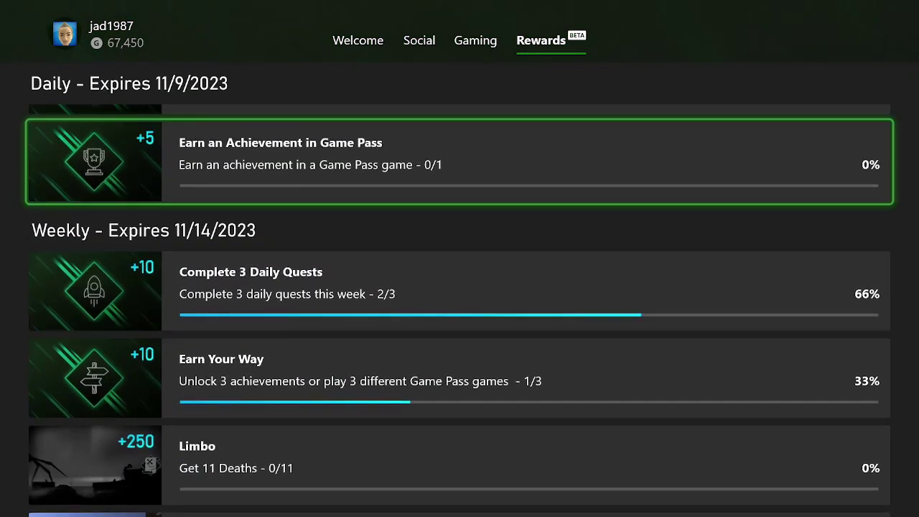
key("Down")
key("Down")
key("Down")
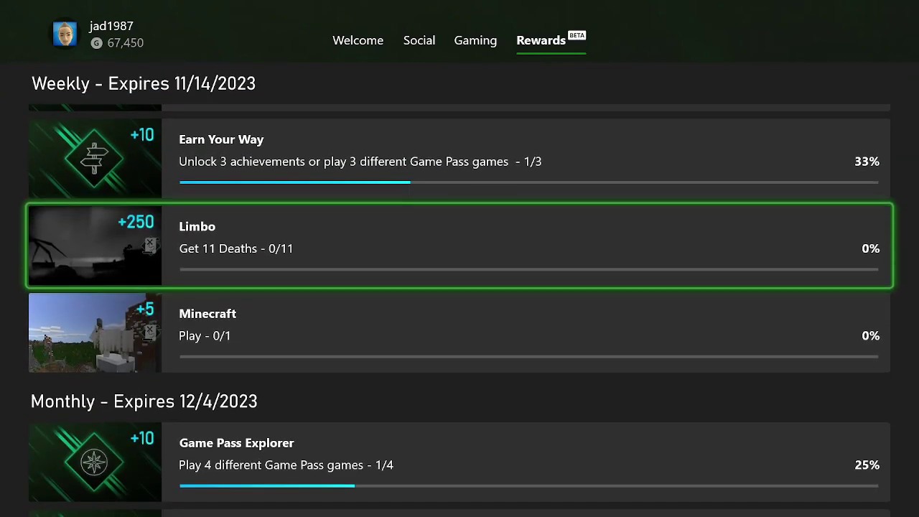
key("Down")
key("Return")
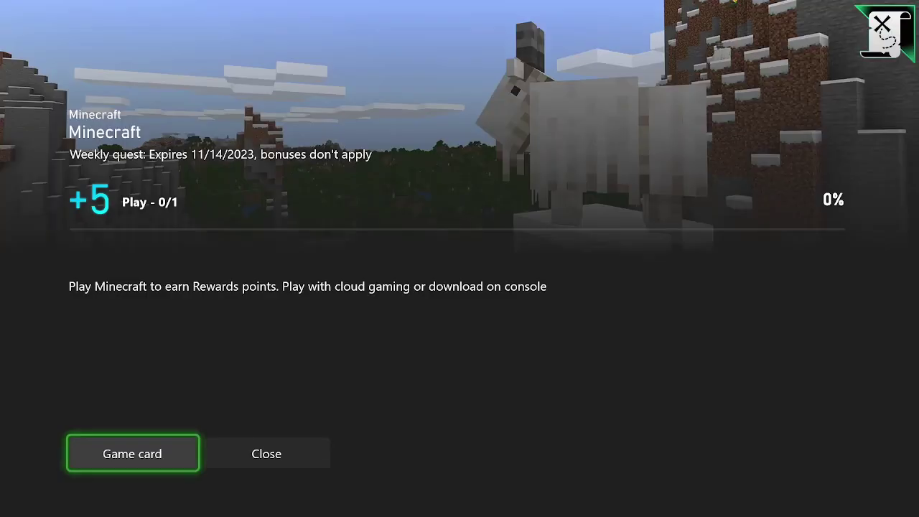
key("Return")
key("Escape")
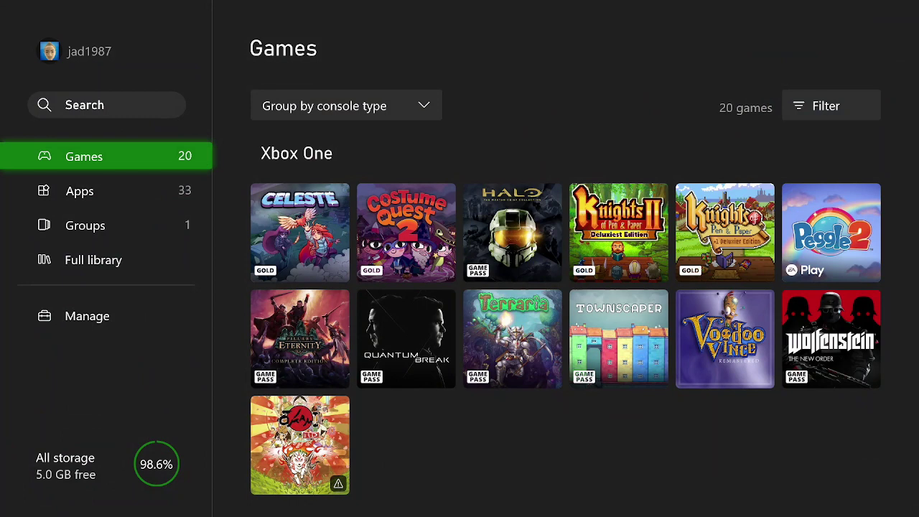
key("Down")
key("Down")
key("Down")
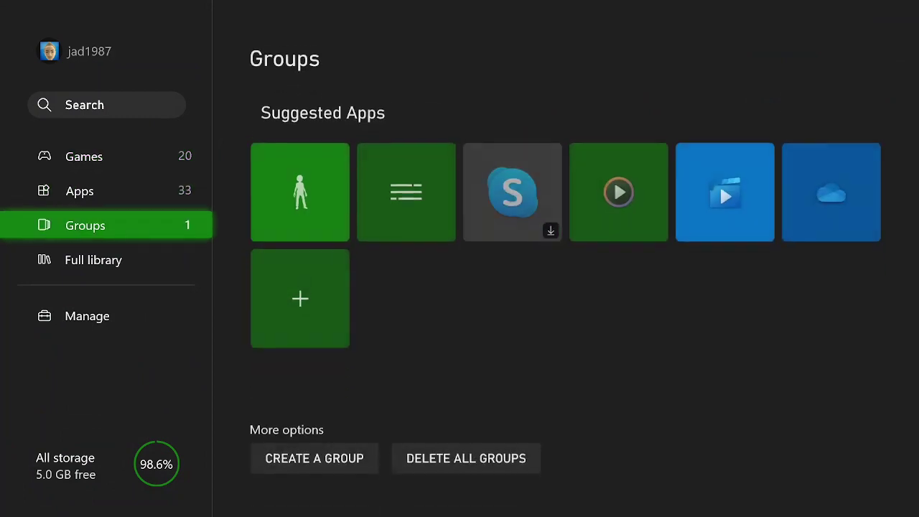
key("Up")
key("Up")
key("Up")
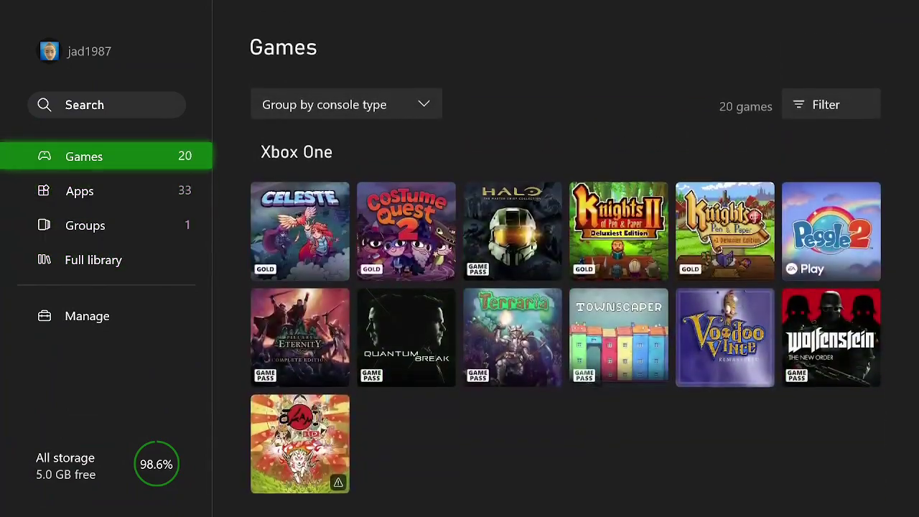
Step: Check the installation queue in the Manage section and return to the Games list
key("Down")
key("Down")
key("Down")
key("Down")
key("Right")
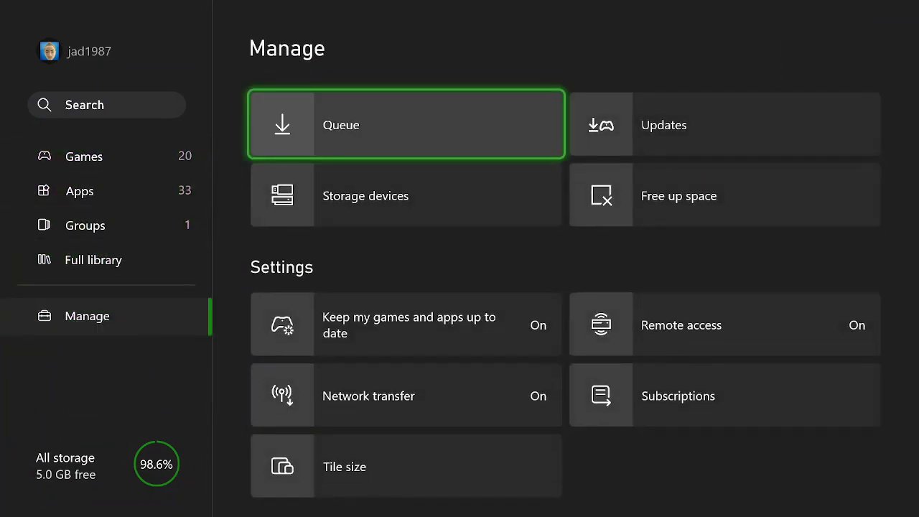
key("Return")
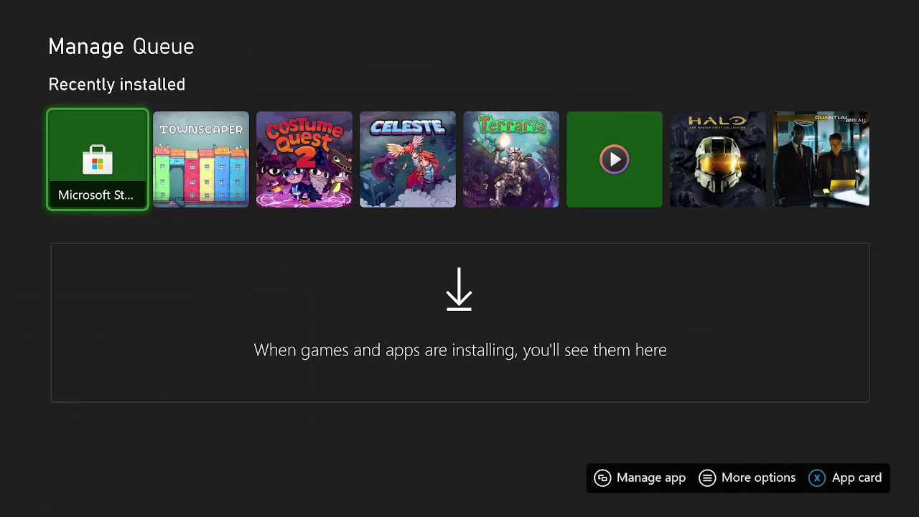
key("Escape")
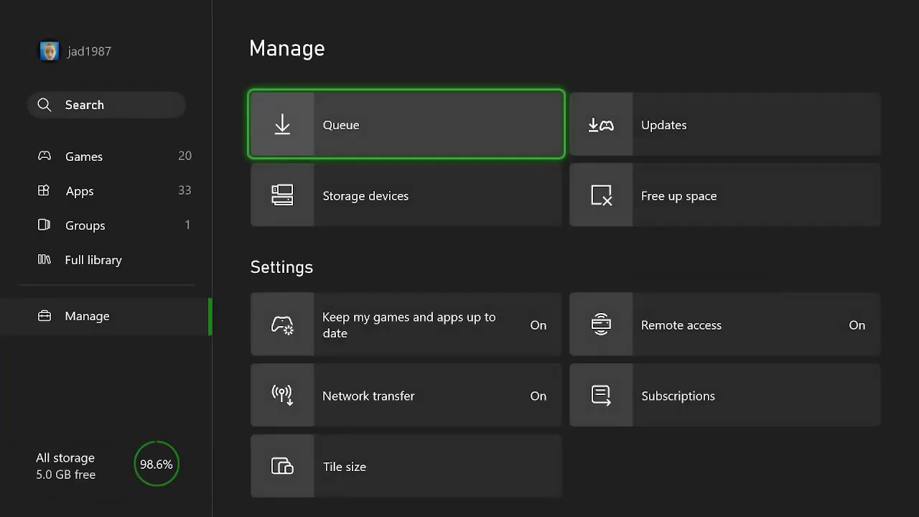
key("Left")
key("Up")
key("Up")
key("Up")
key("Up")
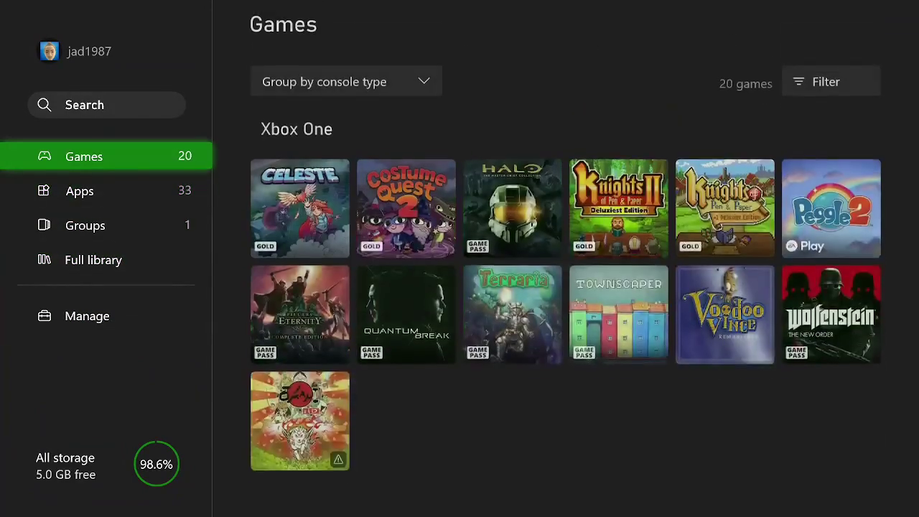
Step: View the guide's Game activity section and close the guide
key("super")
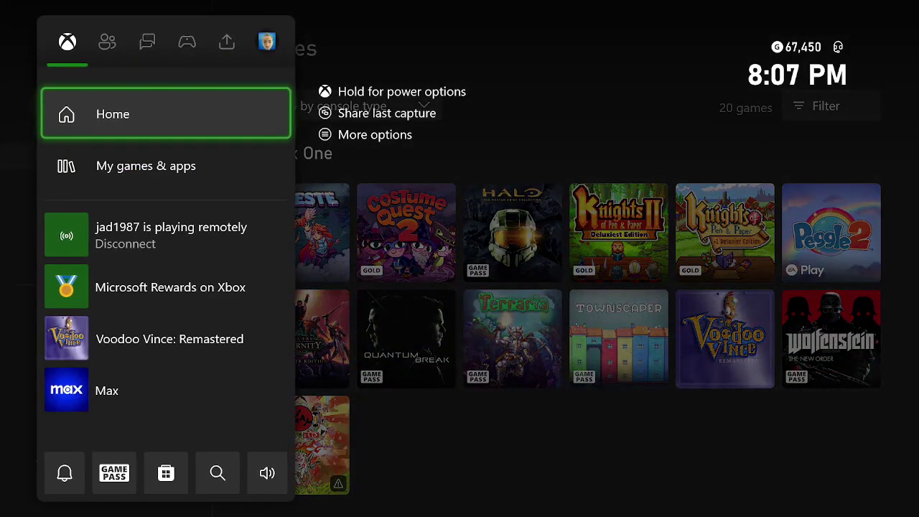
key("Right")
key("Right")
key("Right")
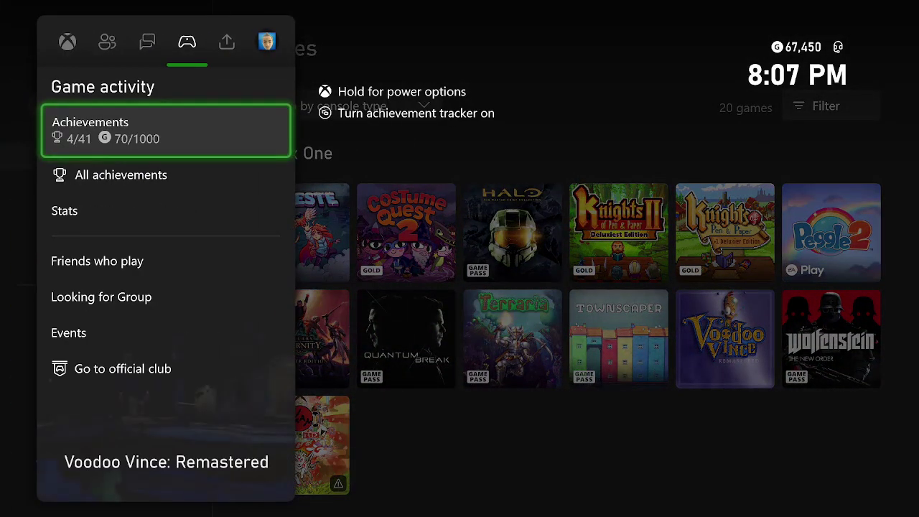
key("Escape")
key("Right")
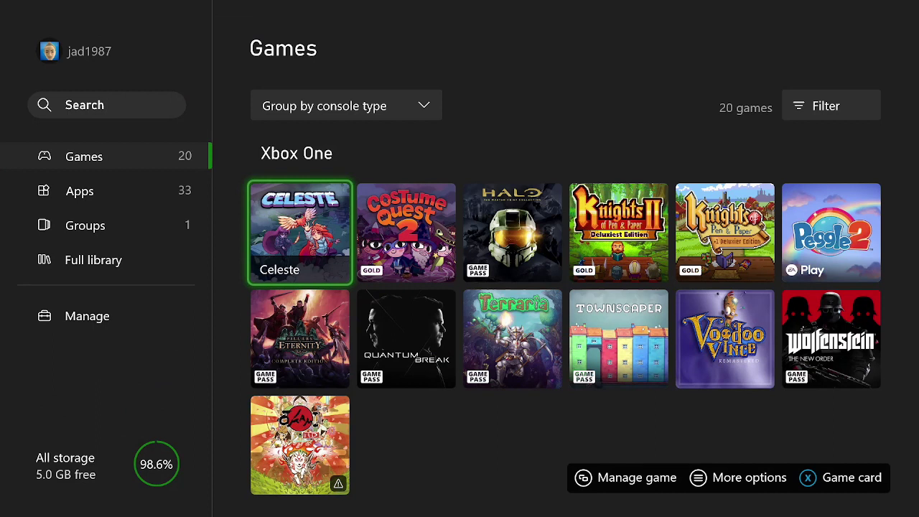
key("Up")
key("Down")
key("Up")
key("Left")
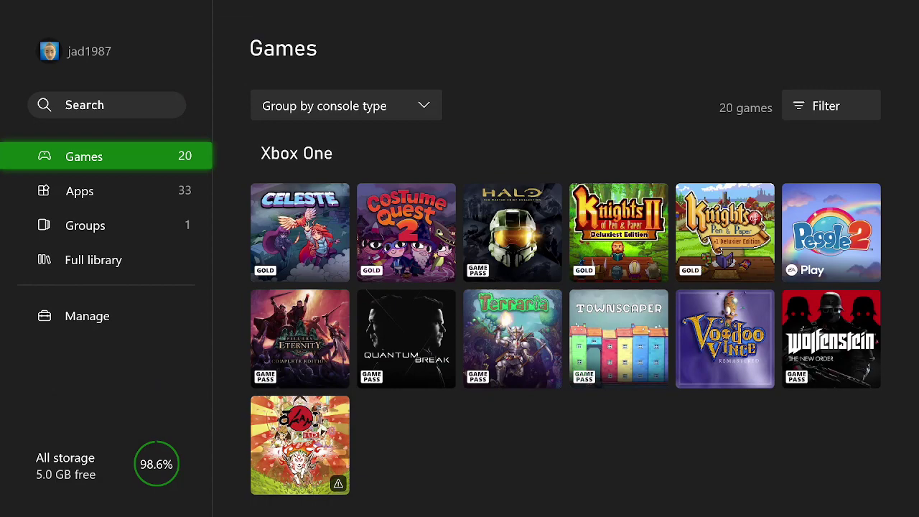
key("Right")
key("Left")
key("Down")
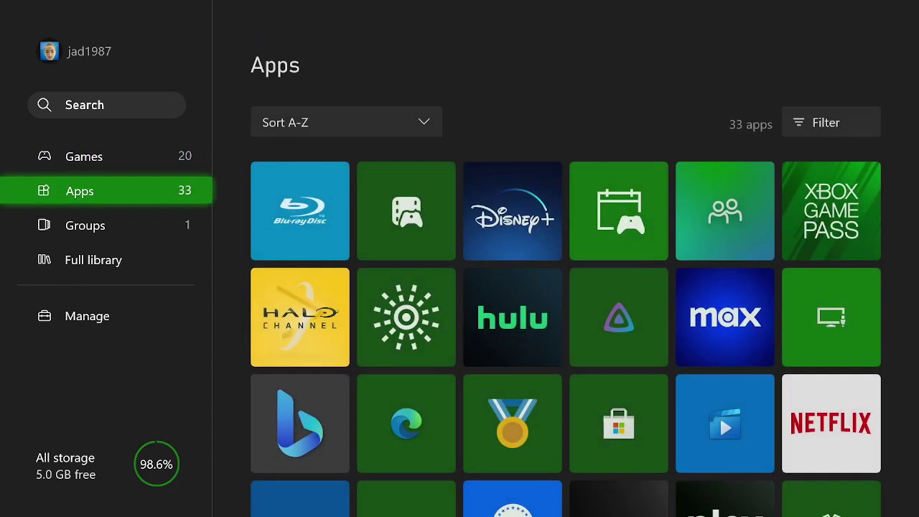
key("Up")
key("Down")
key("Up")
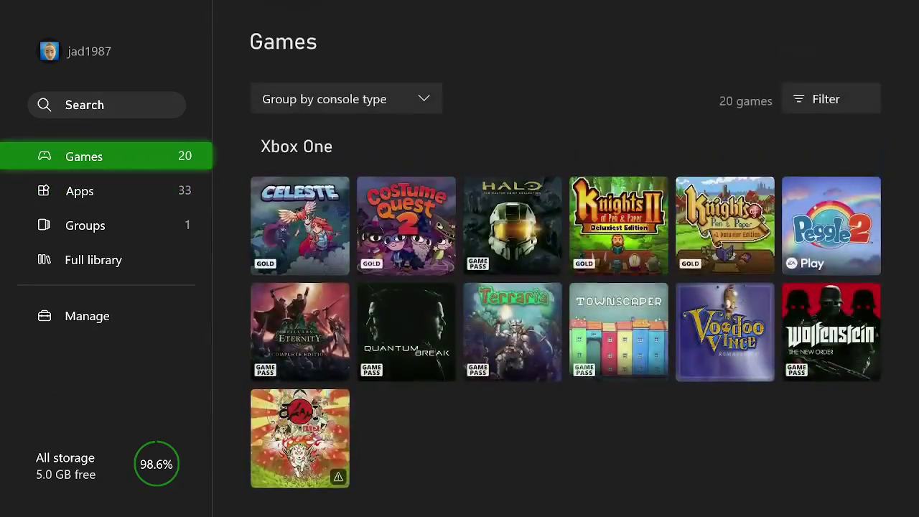
Step: Look at the All games list in the full library and return to the installed Games list
key("Down")
key("Down")
key("Down")
key("Right")
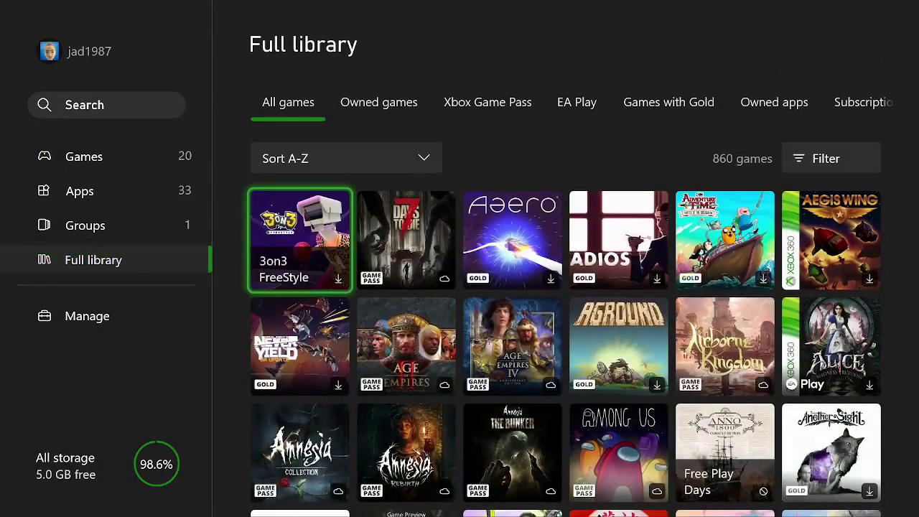
key("Right")
key("Left")
key("Left")
key("Up")
key("Up")
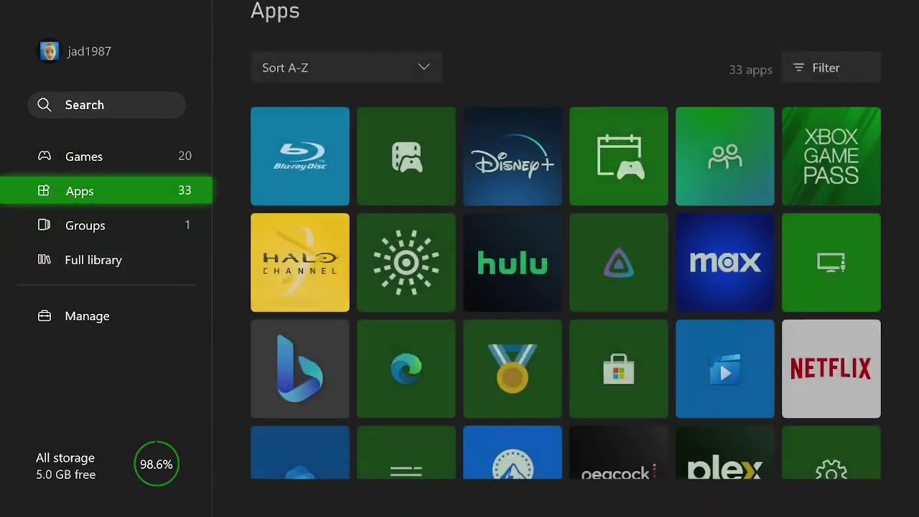
key("Up")
Step: Open Microsoft Rewards on the console and go to the daily and weekly quests in its Rewards section
key("super")
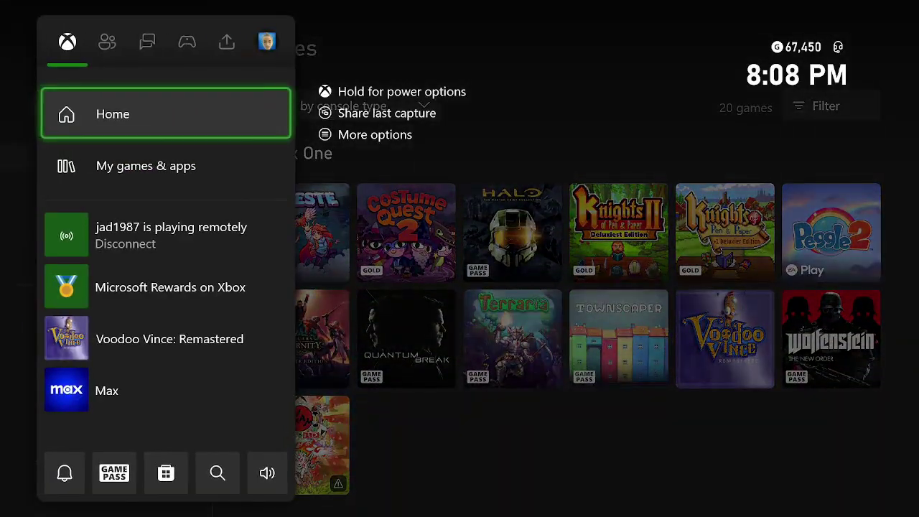
key("Right")
key("Right")
key("Right")
key("Down")
key("Return")
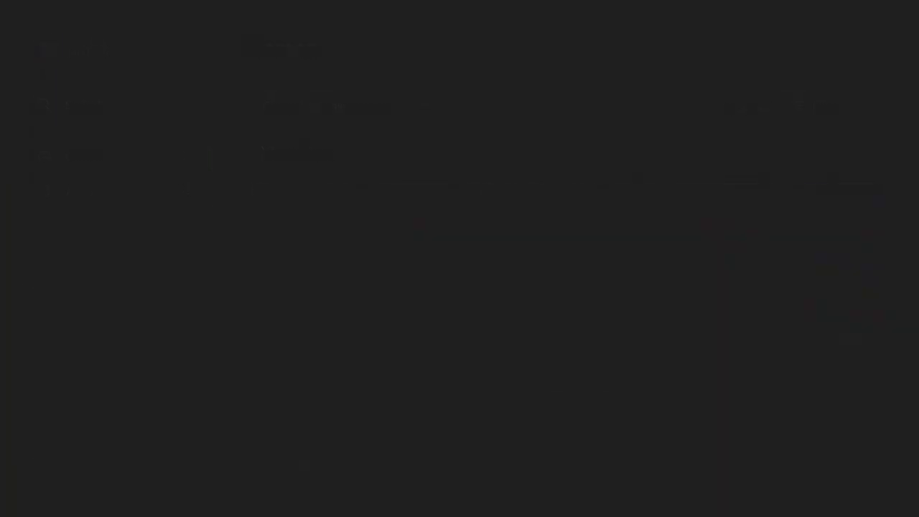
key("Right")
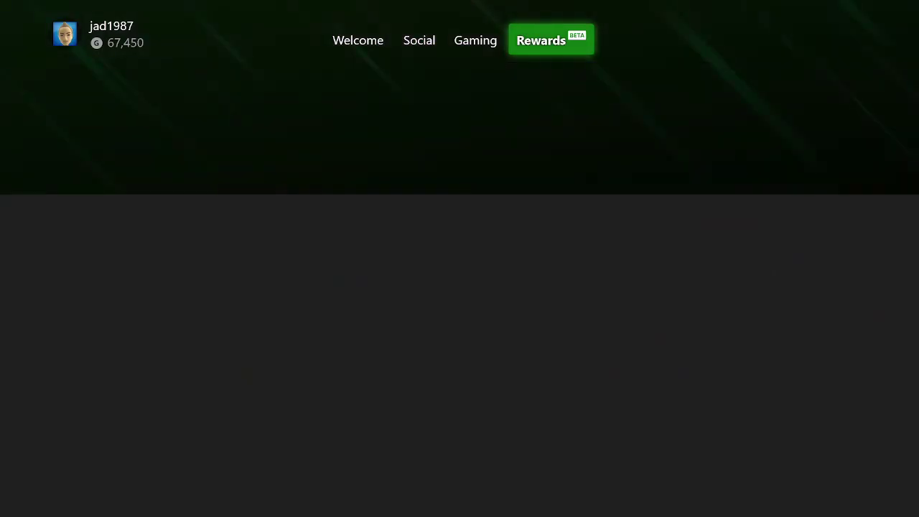
key("Down")
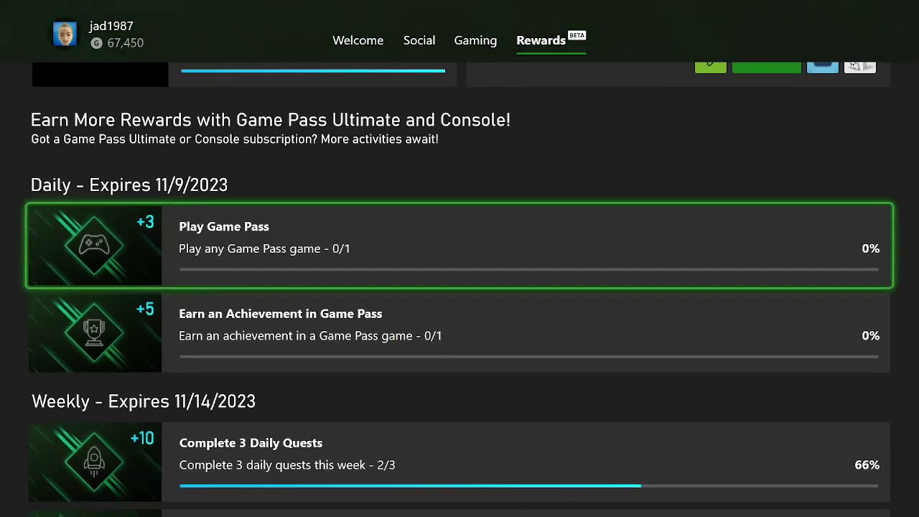
Step: Open the weekly Minecraft quest, view its game card and return to the quest list
key("Down")
key("Down")
key("Down")
key("Down")
key("Down")
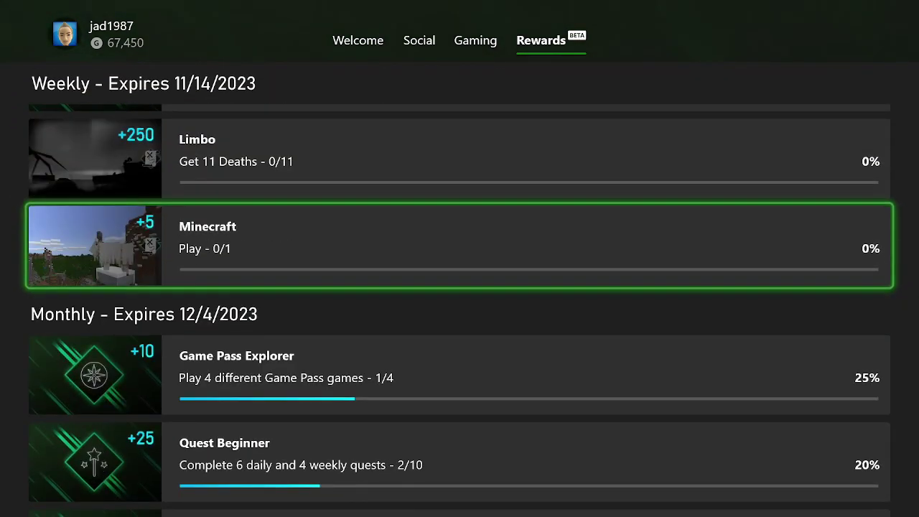
key("Return")
key("Return")
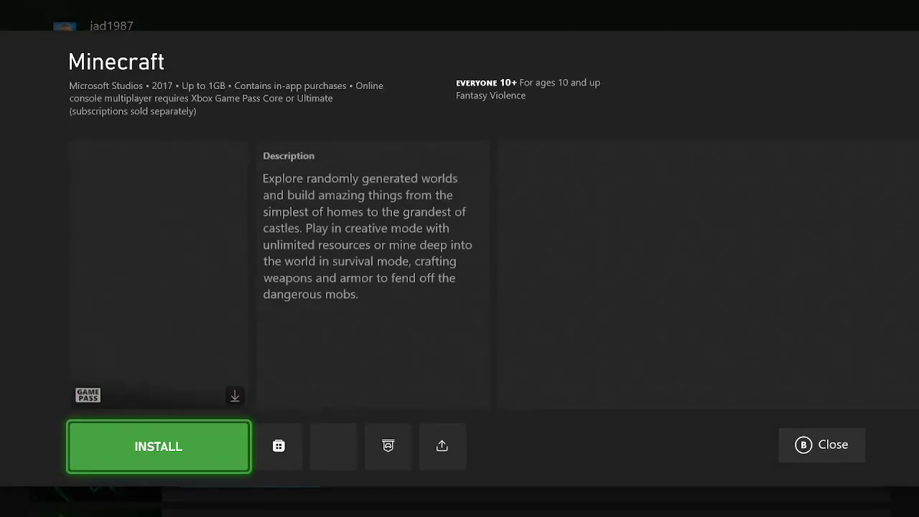
key("Escape")
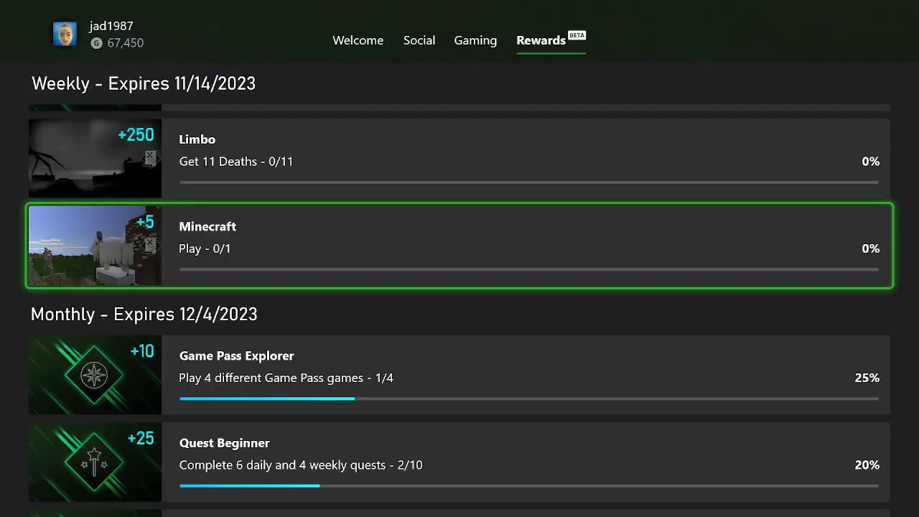
key("super")
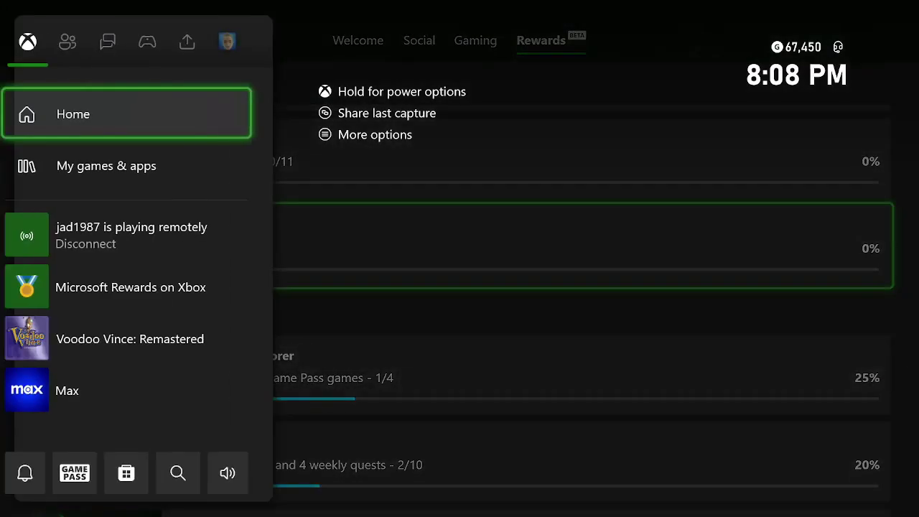
key("Escape")
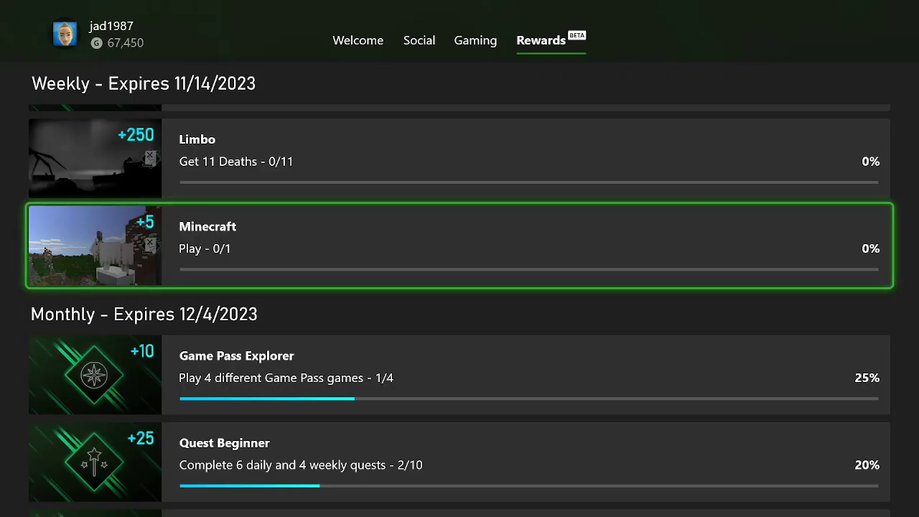
key("super")
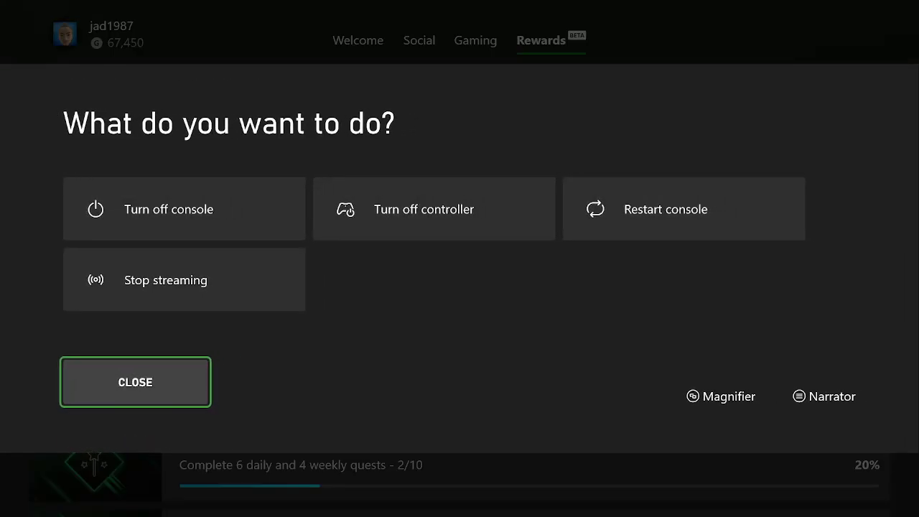
key("Escape")
key("super")
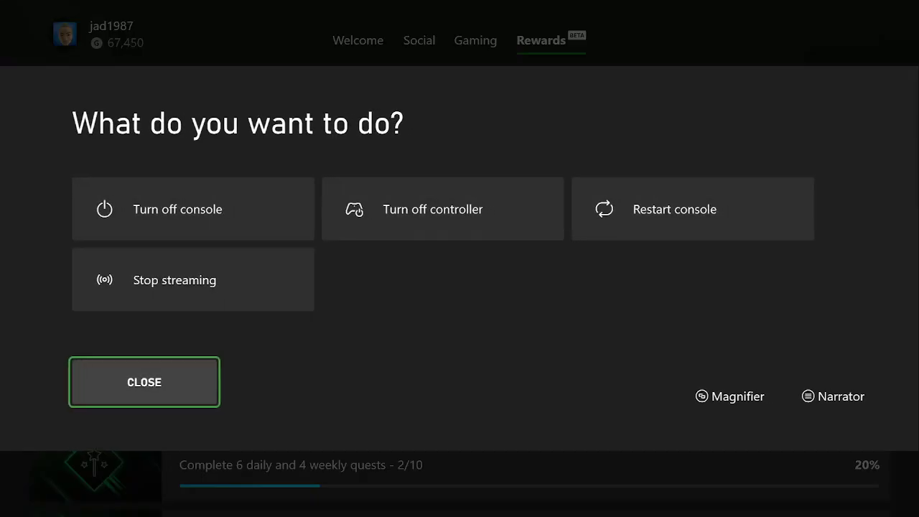
key("Escape")
key("super")
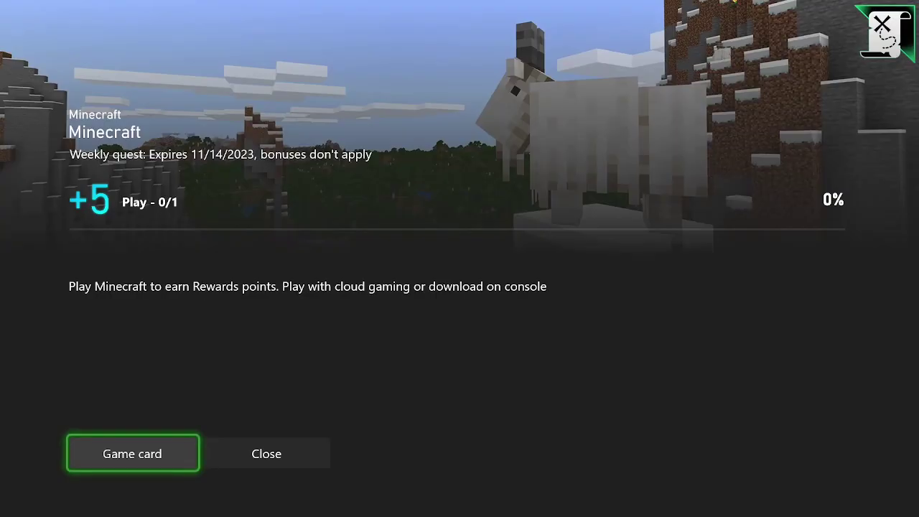
Step: View the game card of the weekly Minecraft quest again and go back to the installed Games list
key("Return")
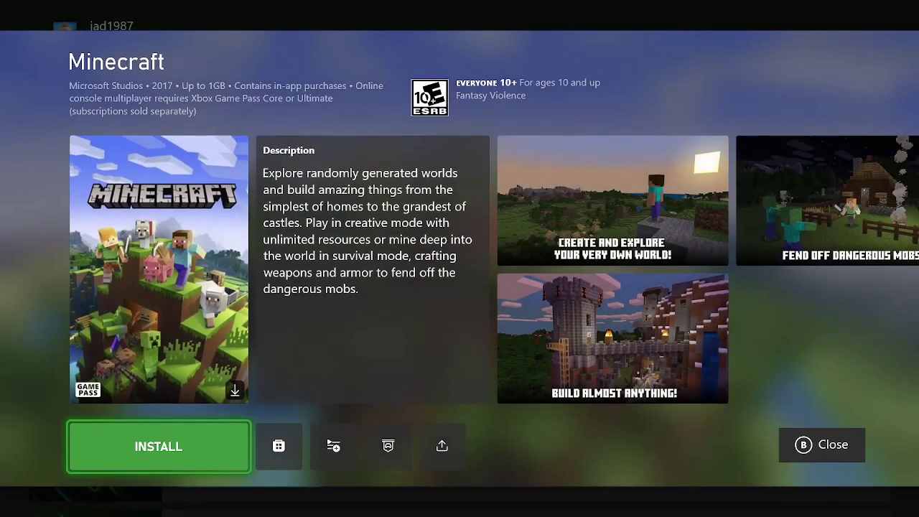
key("Escape")
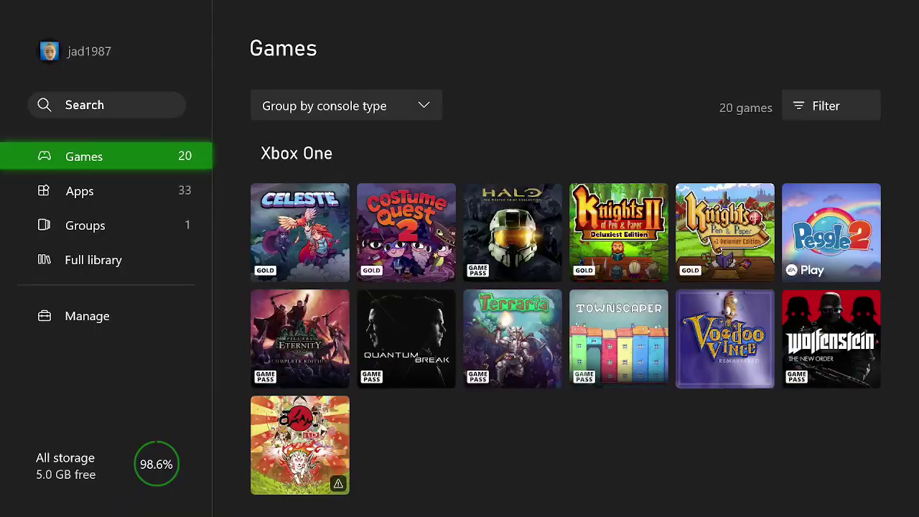
key("Escape")
Step: Restart the console through its power options and quit the disconnected remote play session
key("super")
key("Up")
key("Up")
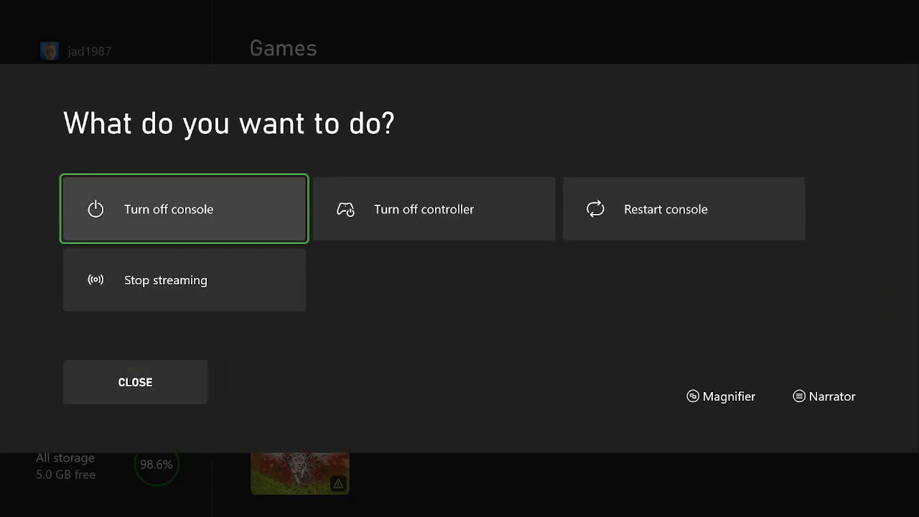
key("Right")
key("Right")
key("Return")
key("Return")
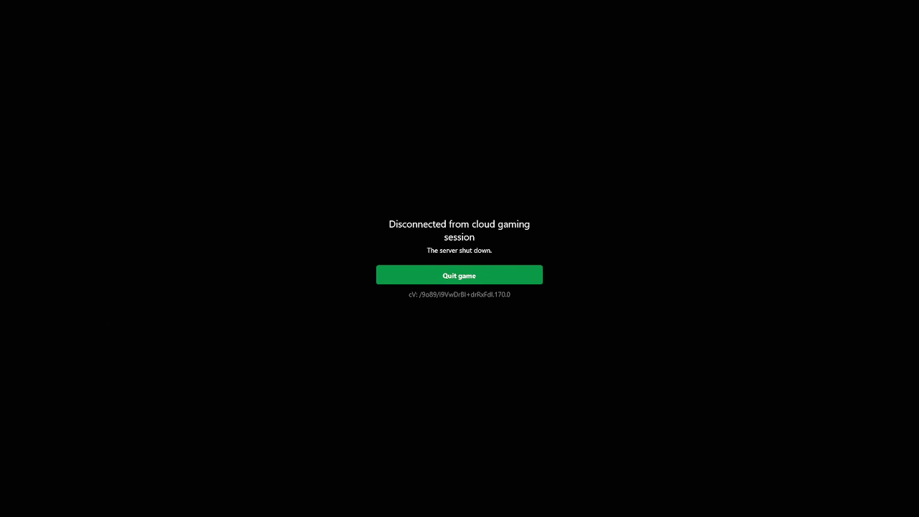
left_click(504, 275)
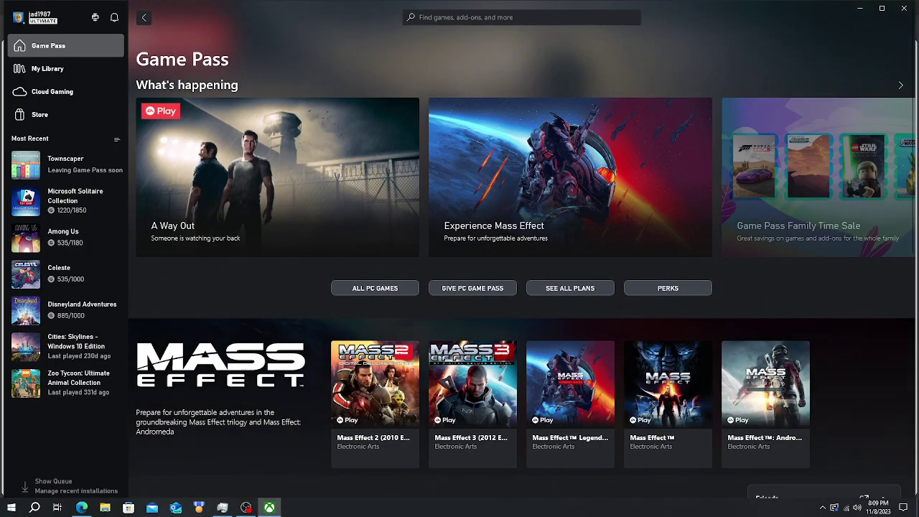
Step: Switch to OBS Studio and bring its streaming window to the front
left_click(245, 507)
left_click(246, 507)
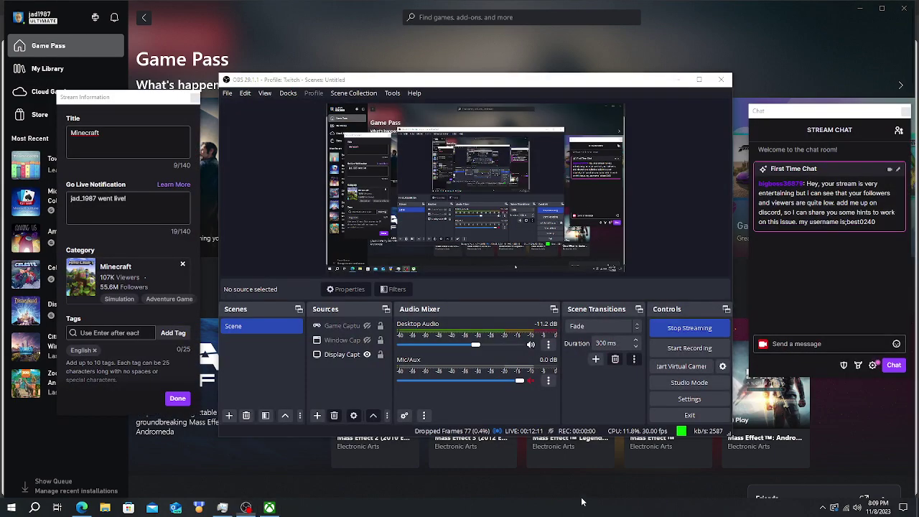
left_click(246, 507)
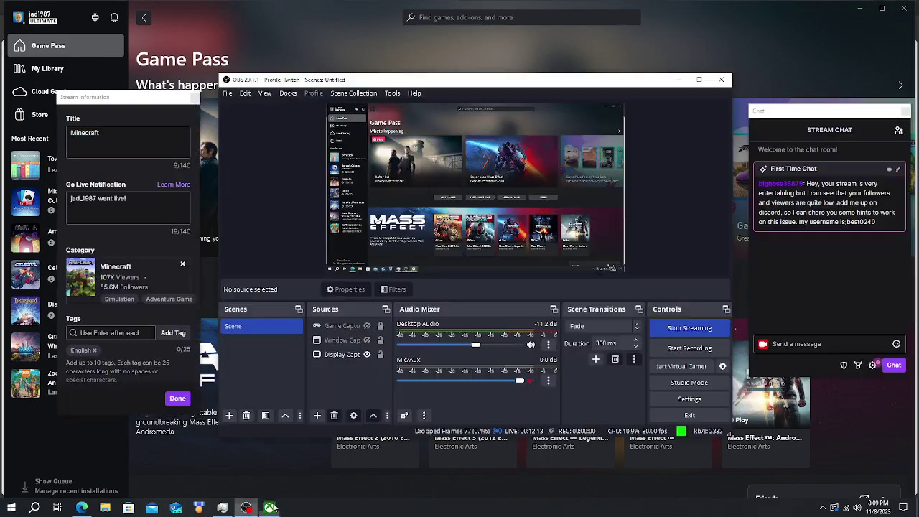
left_click(364, 359)
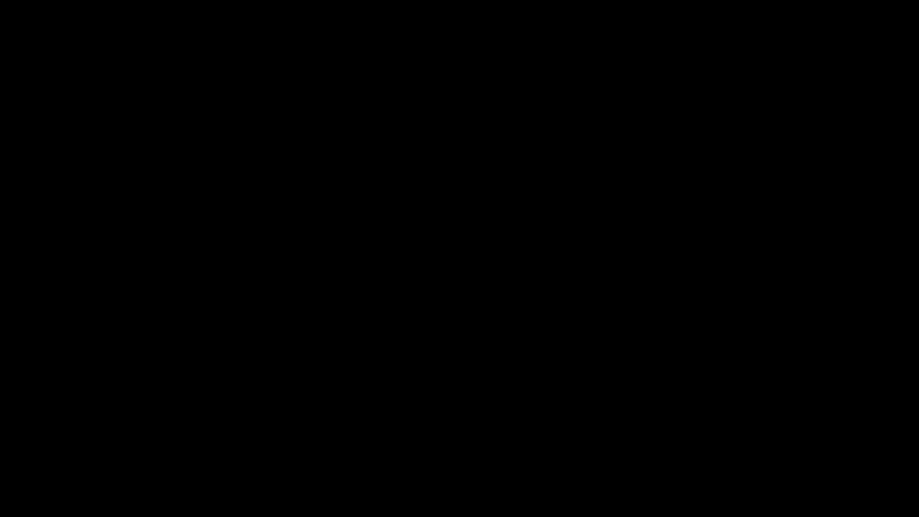